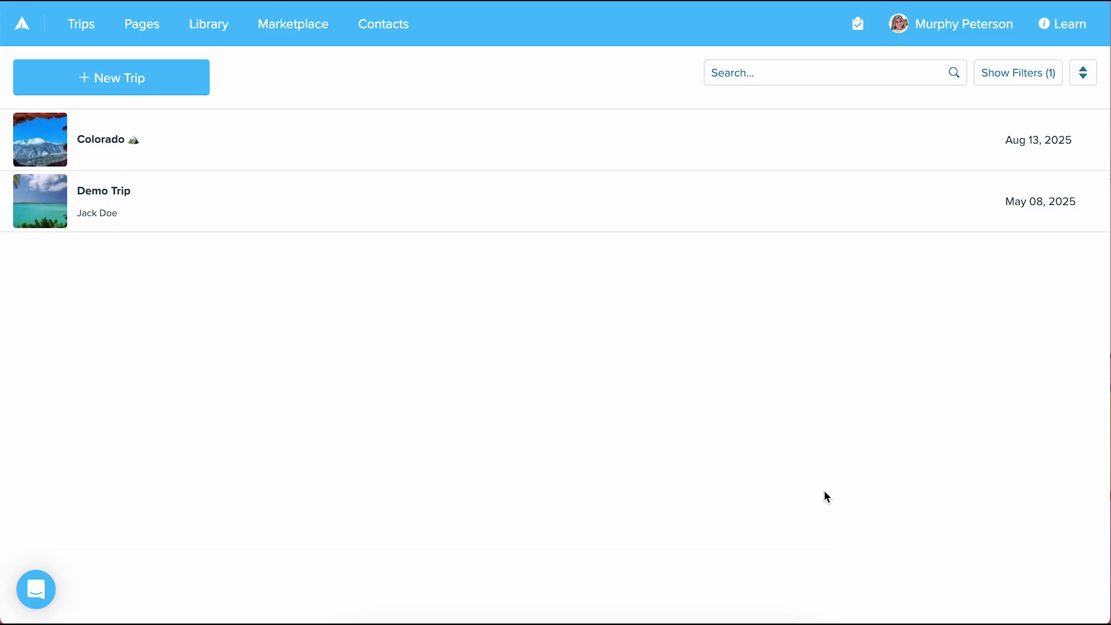
Open the account menu from the user name on the Trips page.
left_click(977, 23)
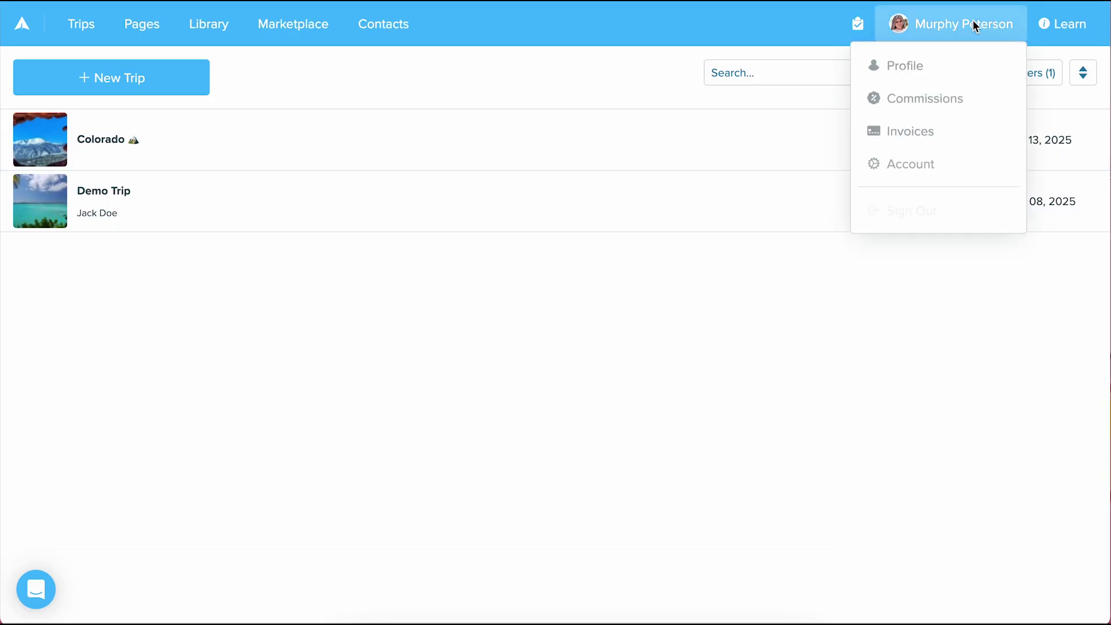
Go to Sales & Commission and start a new commission booking.
left_click(953, 99)
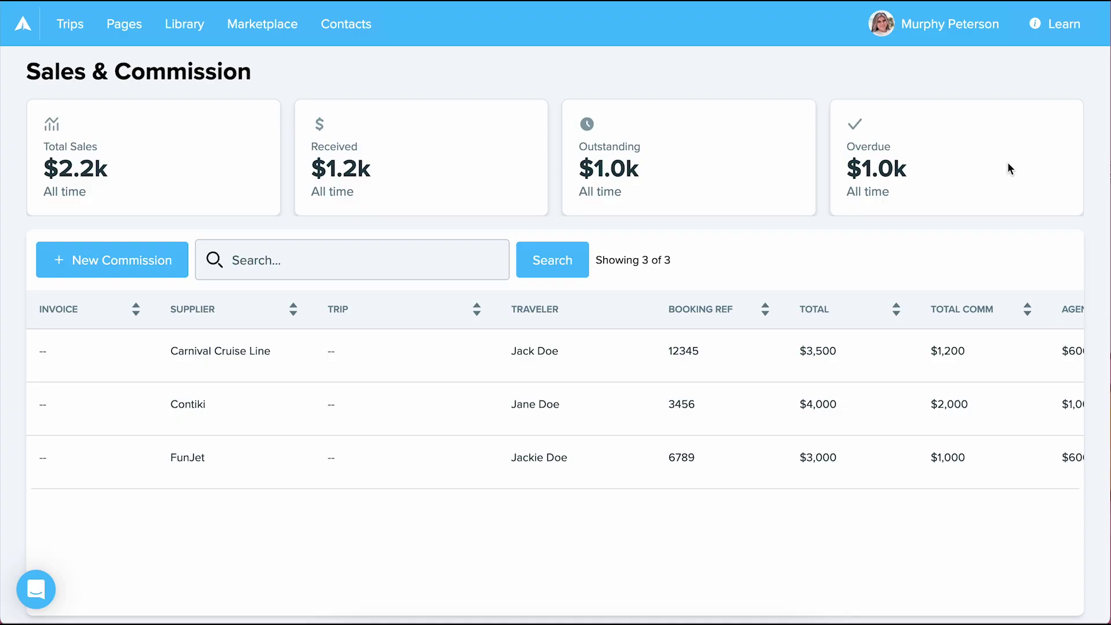
left_click(179, 259)
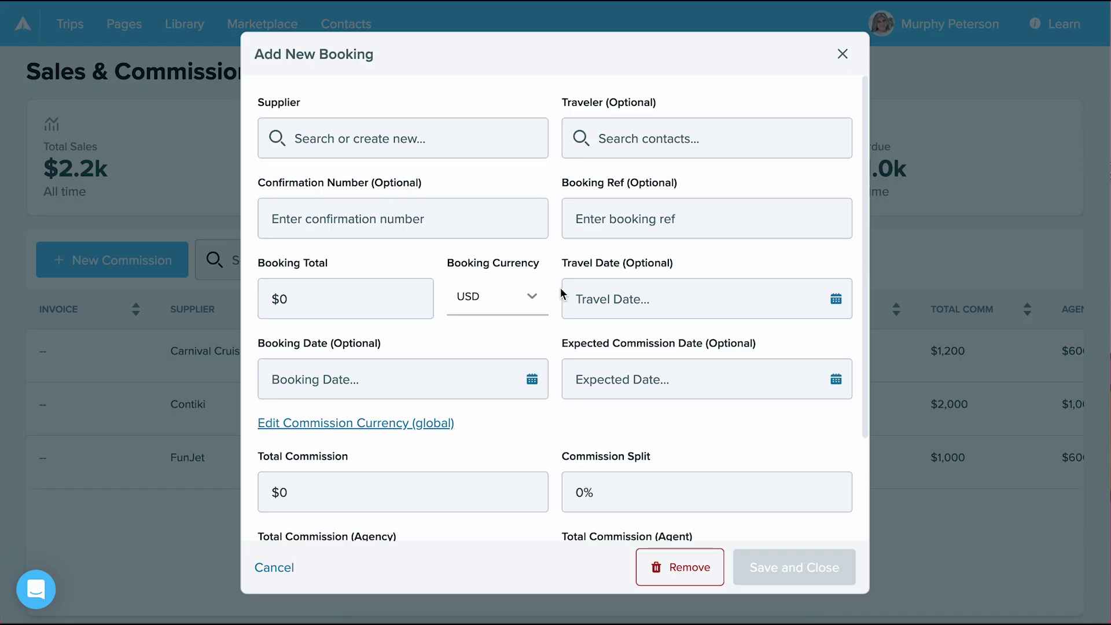
Look over the Add New Booking form and select the Supplier search field.
scroll(560, 287, "down", 3)
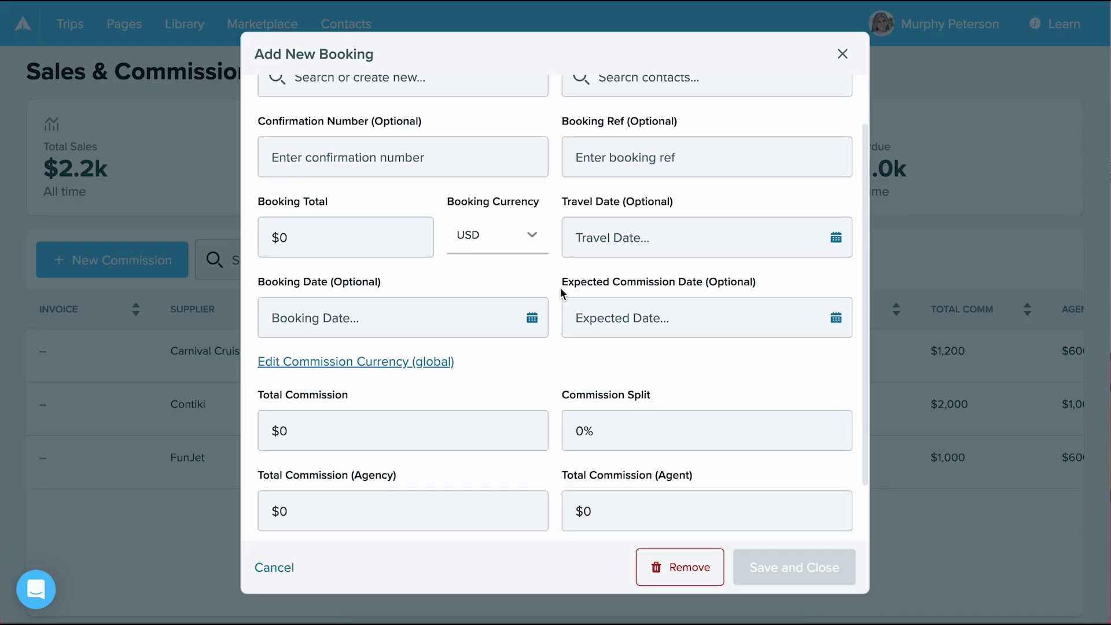
scroll(560, 287, "up", 3)
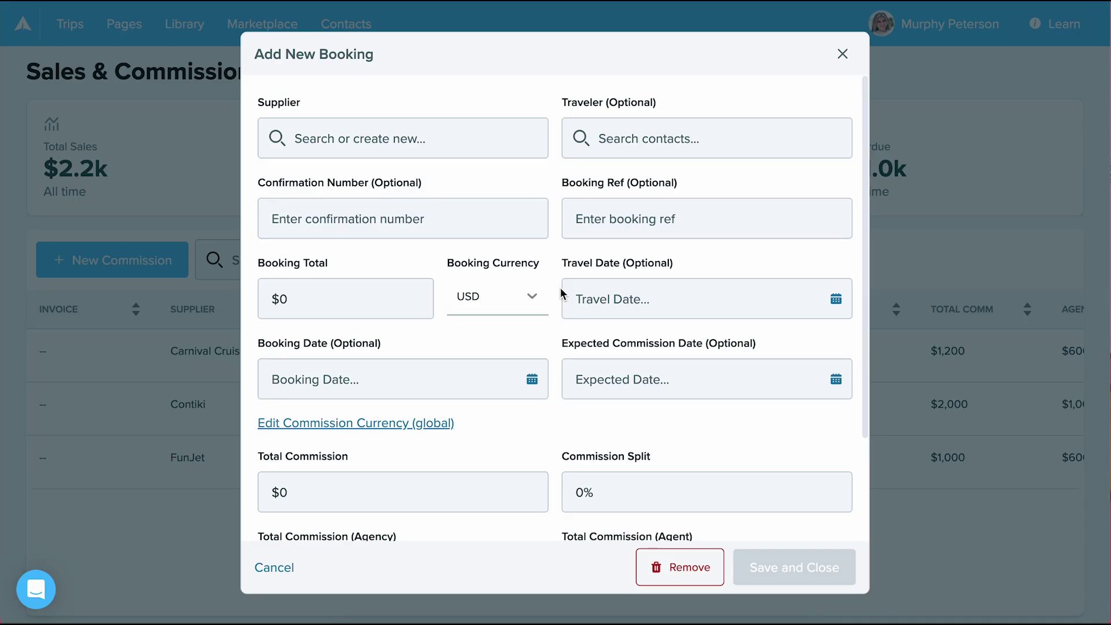
left_click(463, 123)
Create Virgin Voyages as a new supplier and set the booking total to 2000.
type("Virgin Voyages")
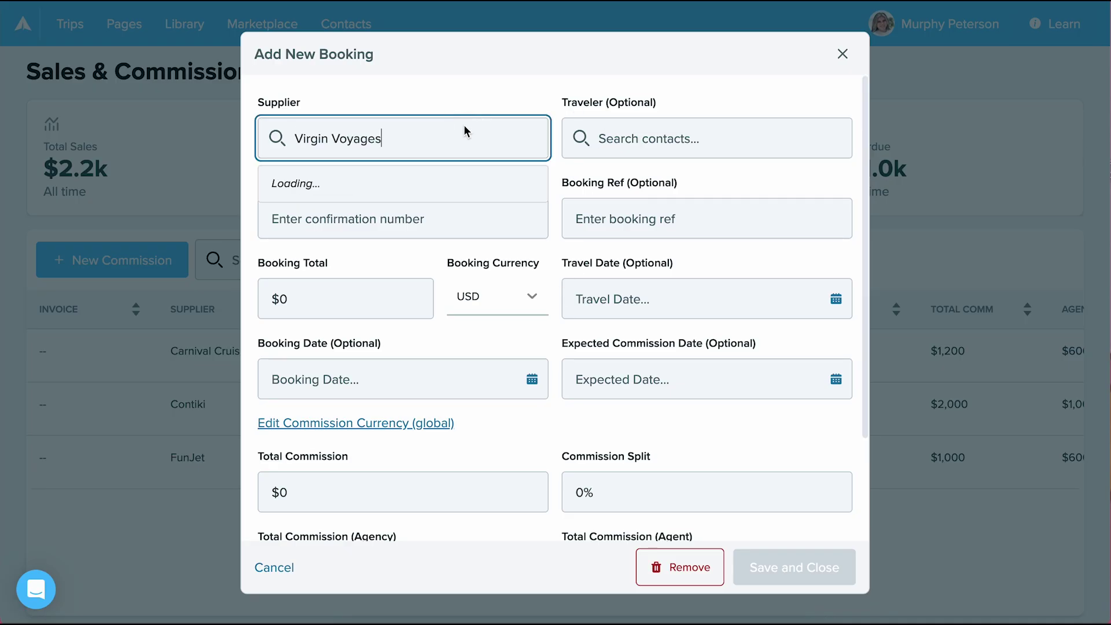
left_click(419, 178)
left_click(339, 293)
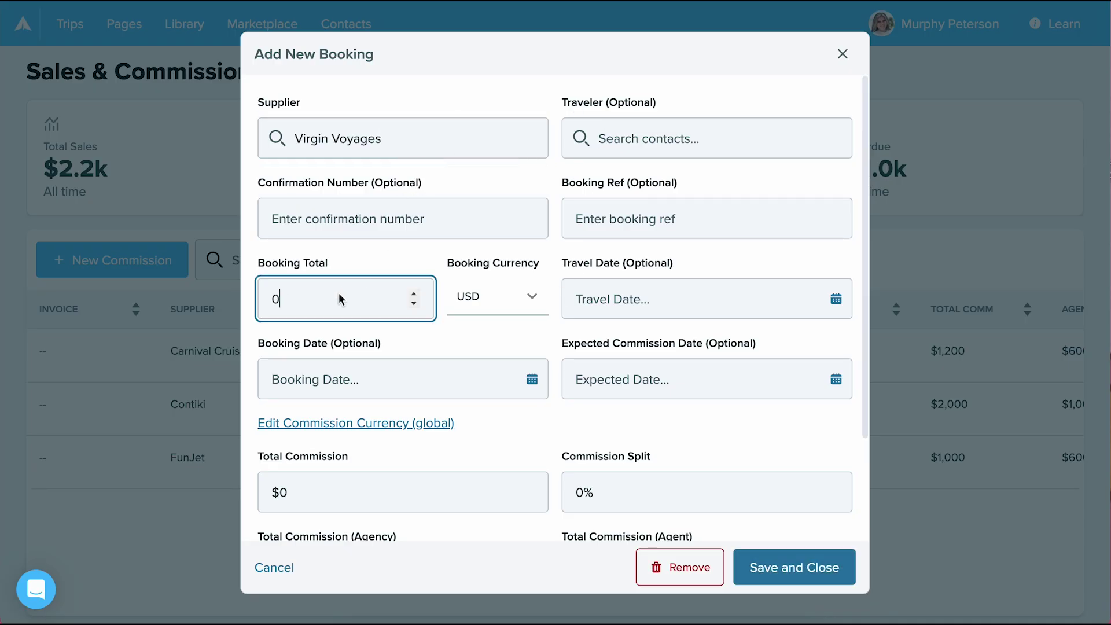
key("BackSpace")
type("2000")
Set total commission to 500 with a 50% split, then save the booking.
left_click(312, 487)
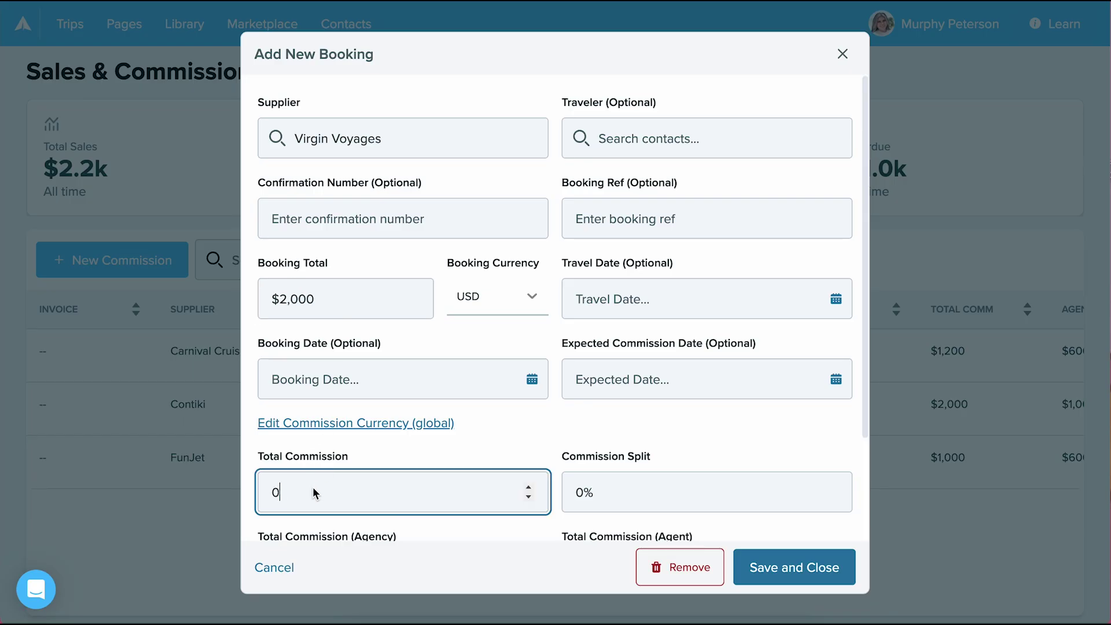
key("BackSpace")
type("500")
scroll(508, 474, "down", 3)
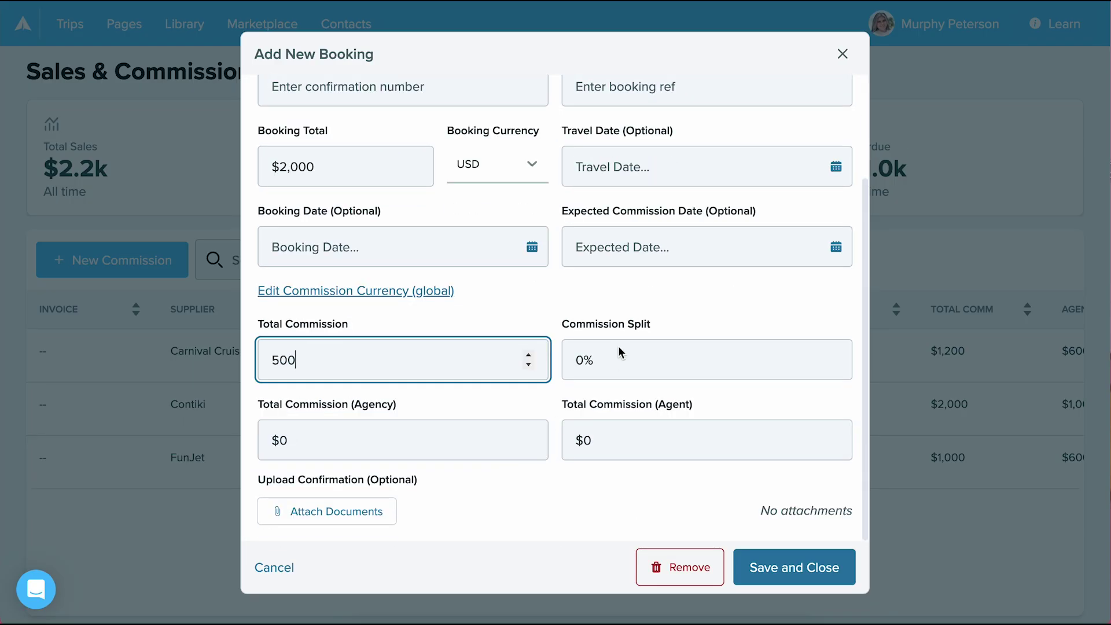
left_click(617, 351)
key("BackSpace")
type("50")
left_click(515, 502)
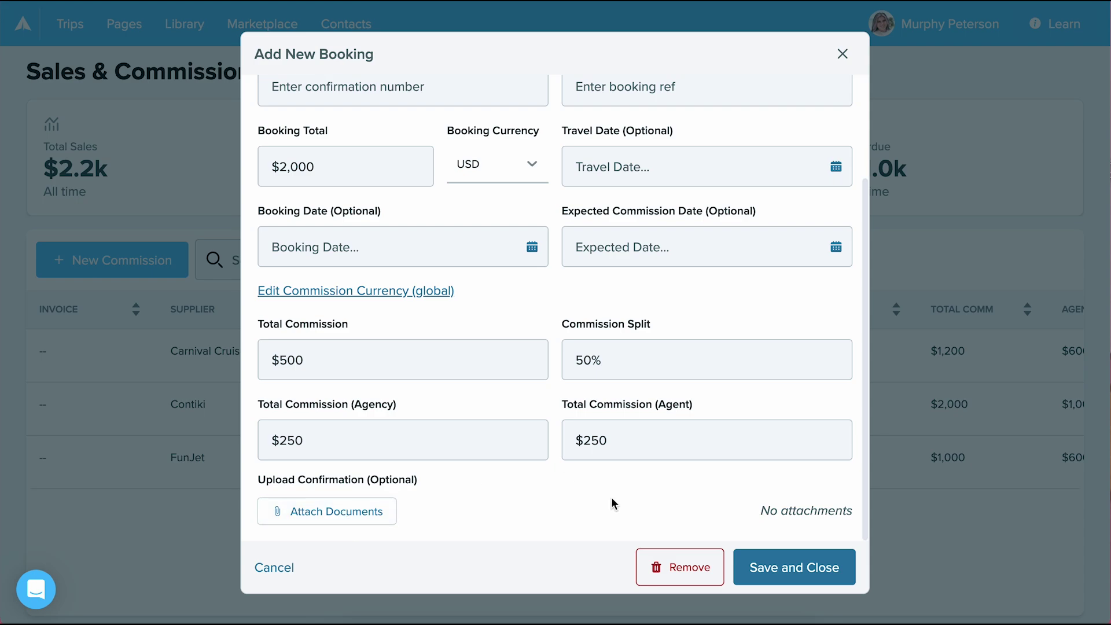
left_click(813, 572)
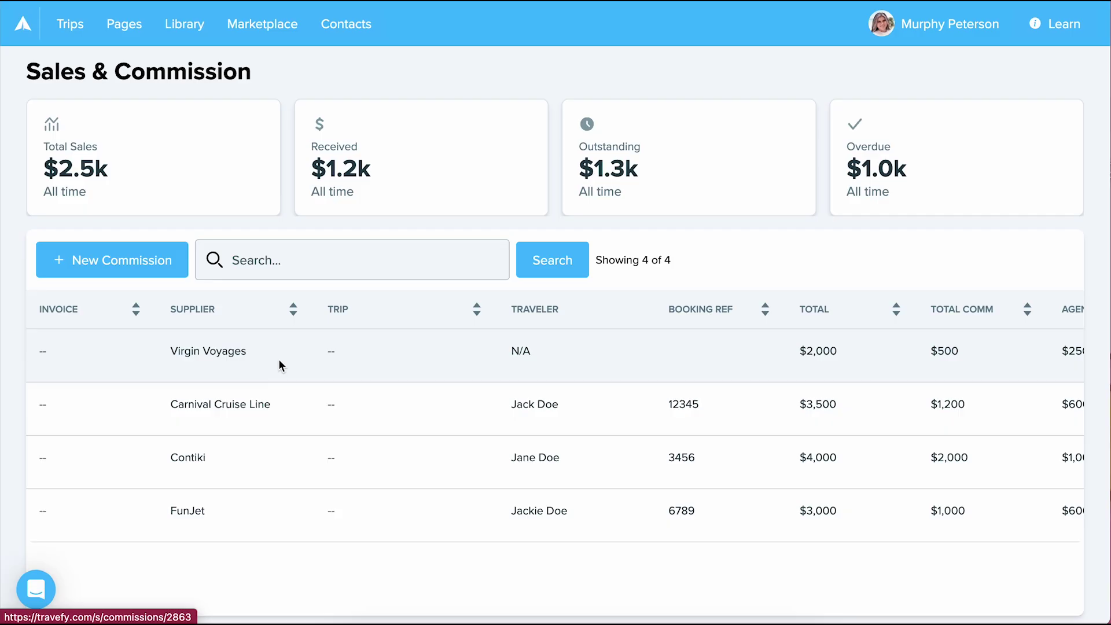
Return to the Trips list showing Colorado and Demo Trip.
left_click(72, 28)
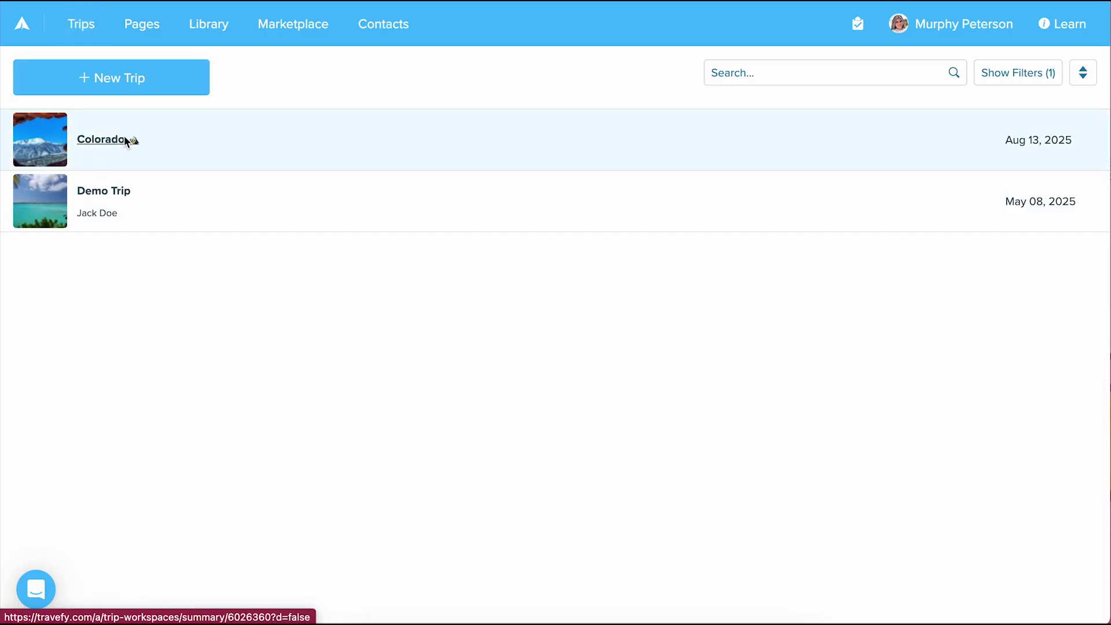
View the Colorado trip's invoice CTC-CCC with its itemized prices.
left_click(130, 144)
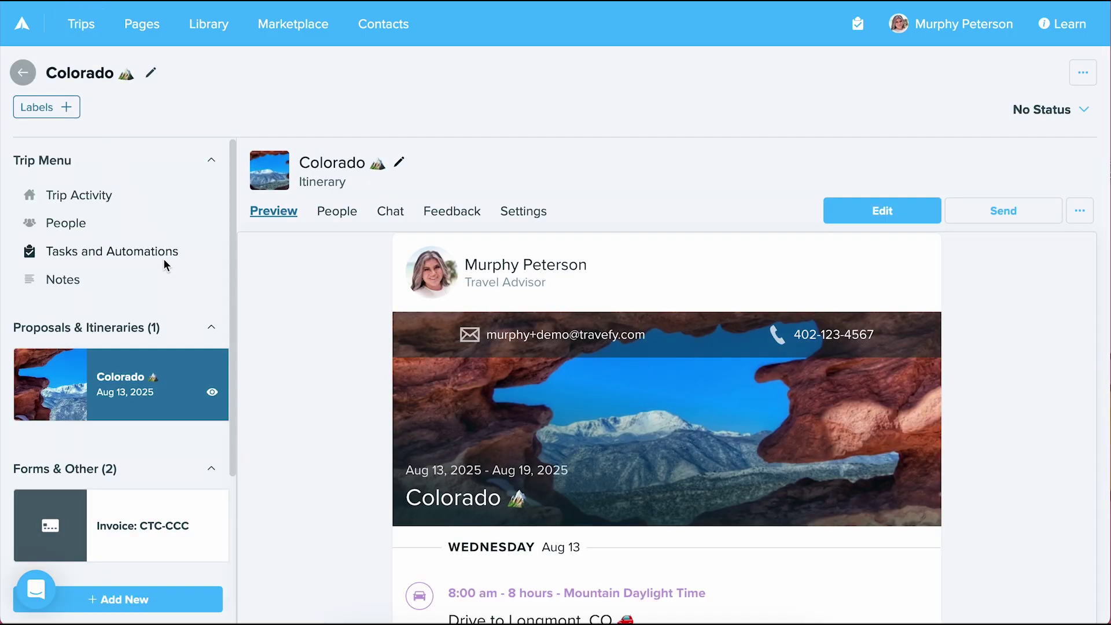
left_click(149, 545)
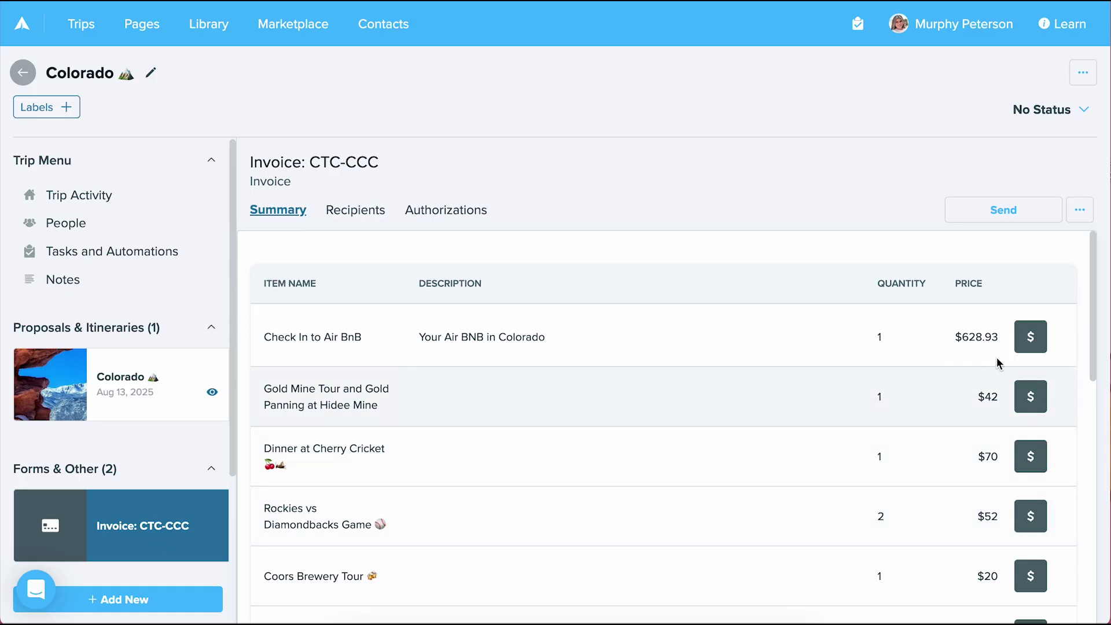
left_click(1038, 340)
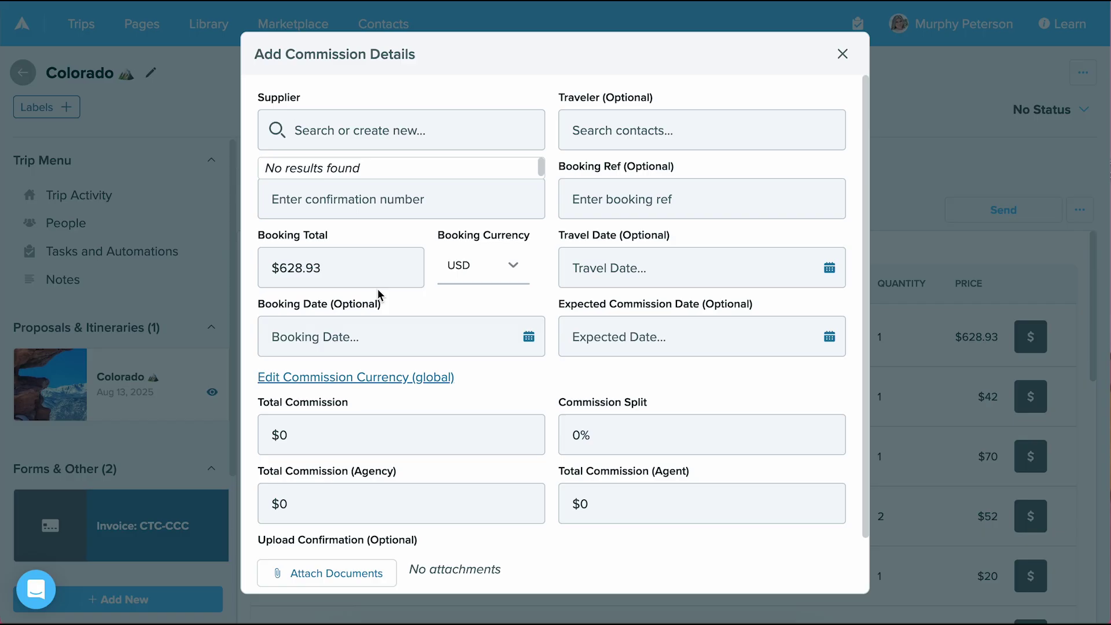
left_click(842, 54)
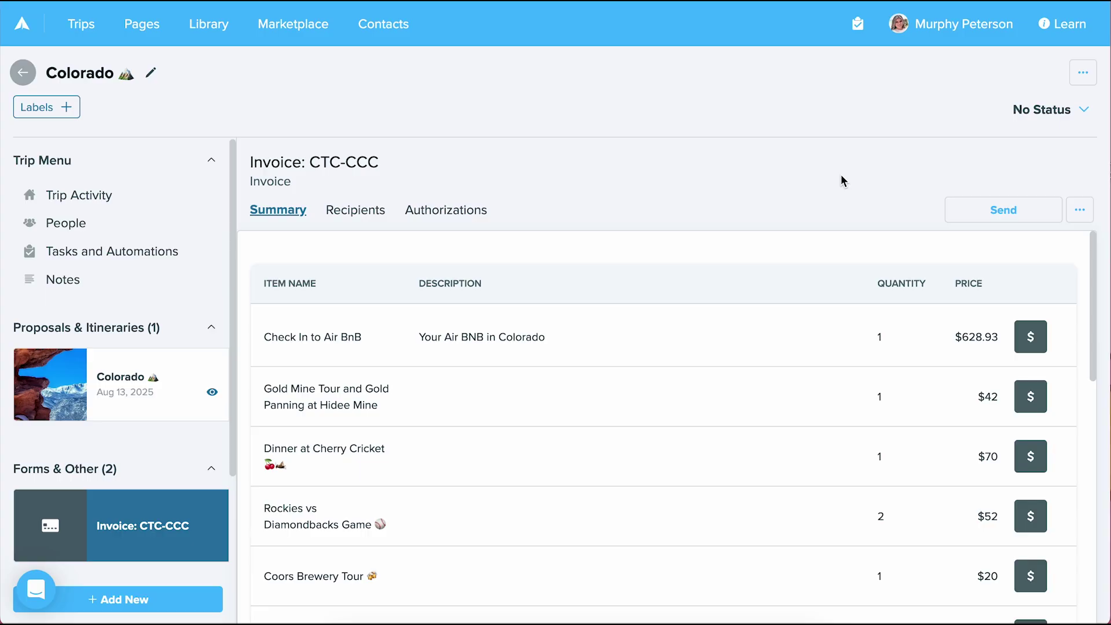
left_click(961, 23)
Back in Sales & Commission, start receiving a payment for the Virgin Voyages commission.
left_click(936, 102)
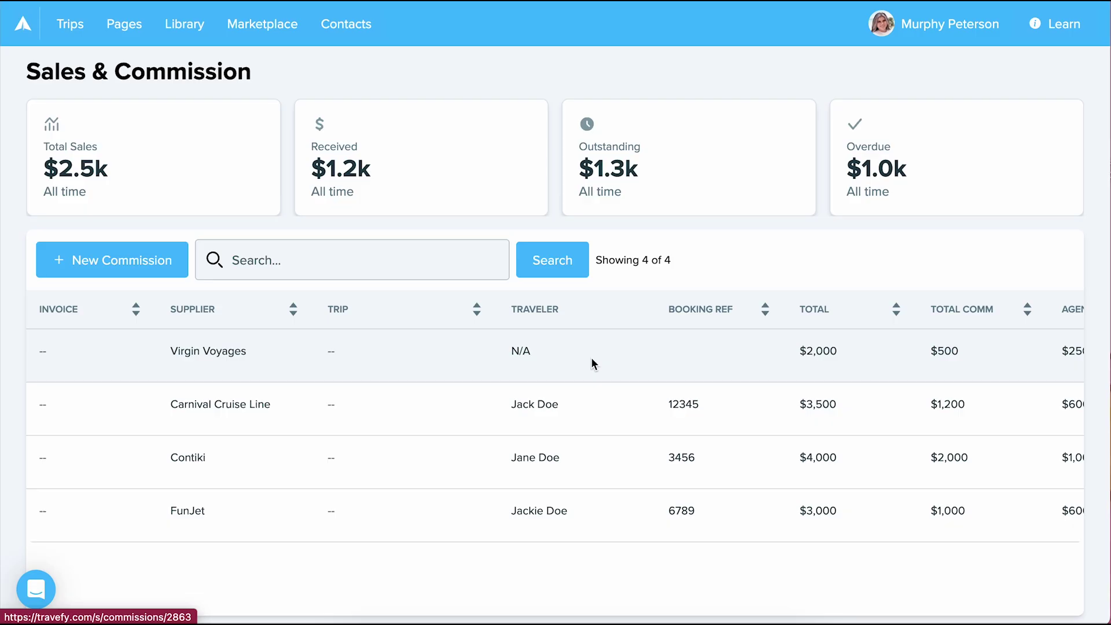
scroll(592, 358, "right", 7)
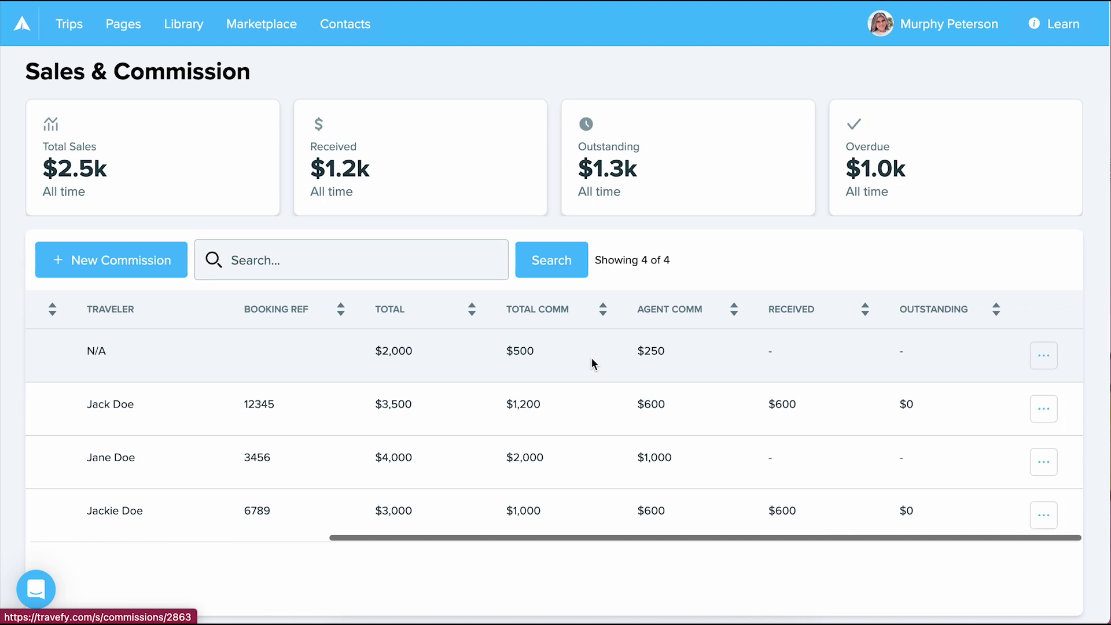
left_click(1049, 360)
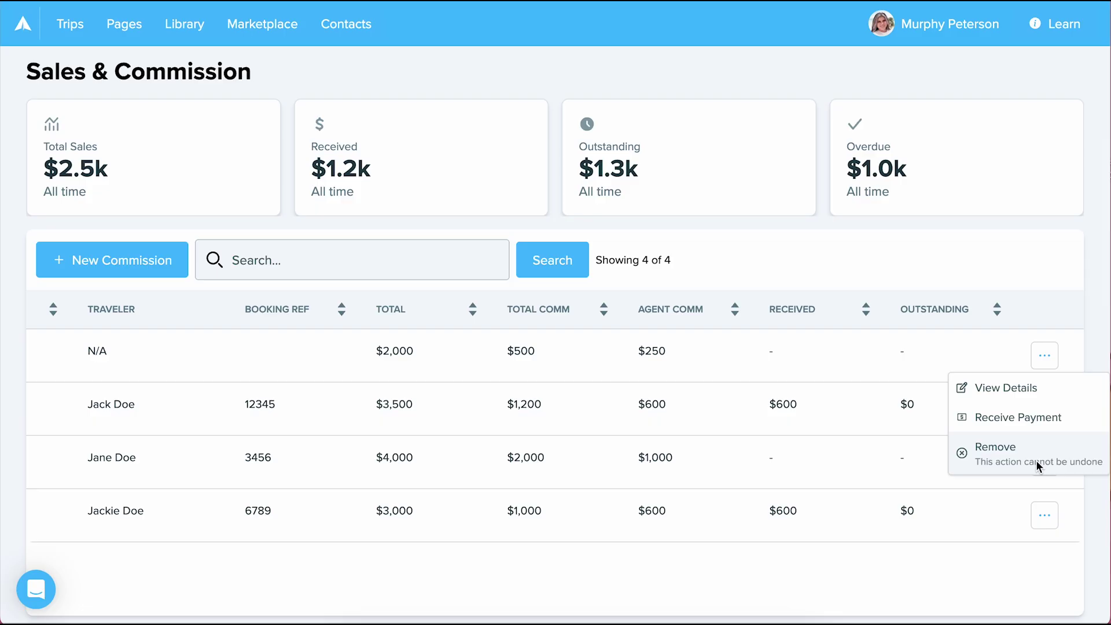
left_click(1030, 419)
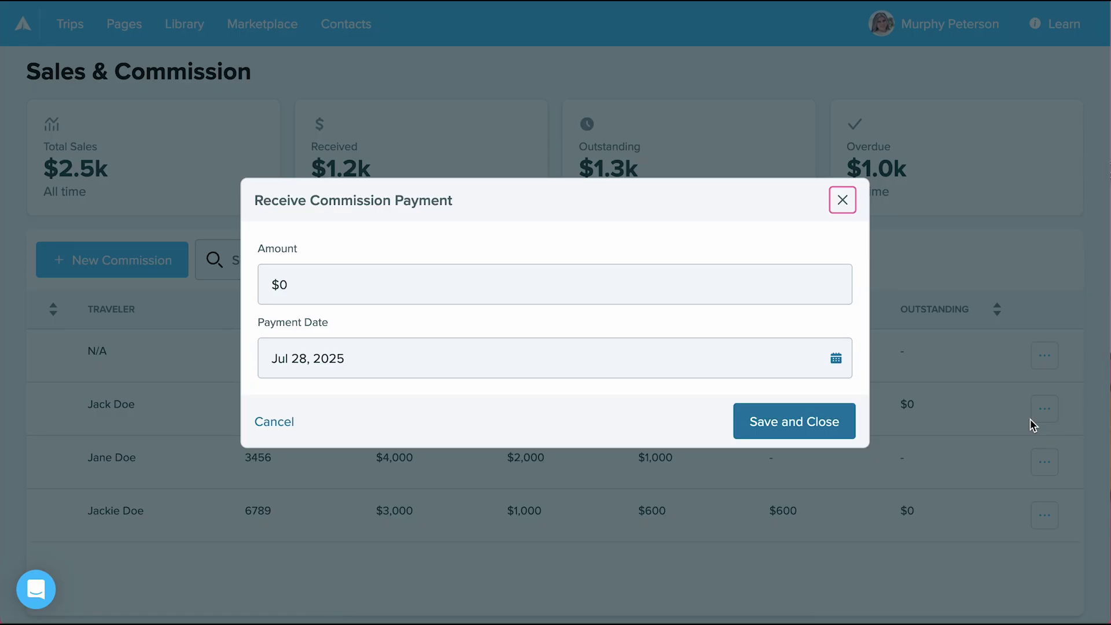
Record a $250 payment for the Virgin Voyages commission, leaving $0 outstanding.
left_click(430, 287)
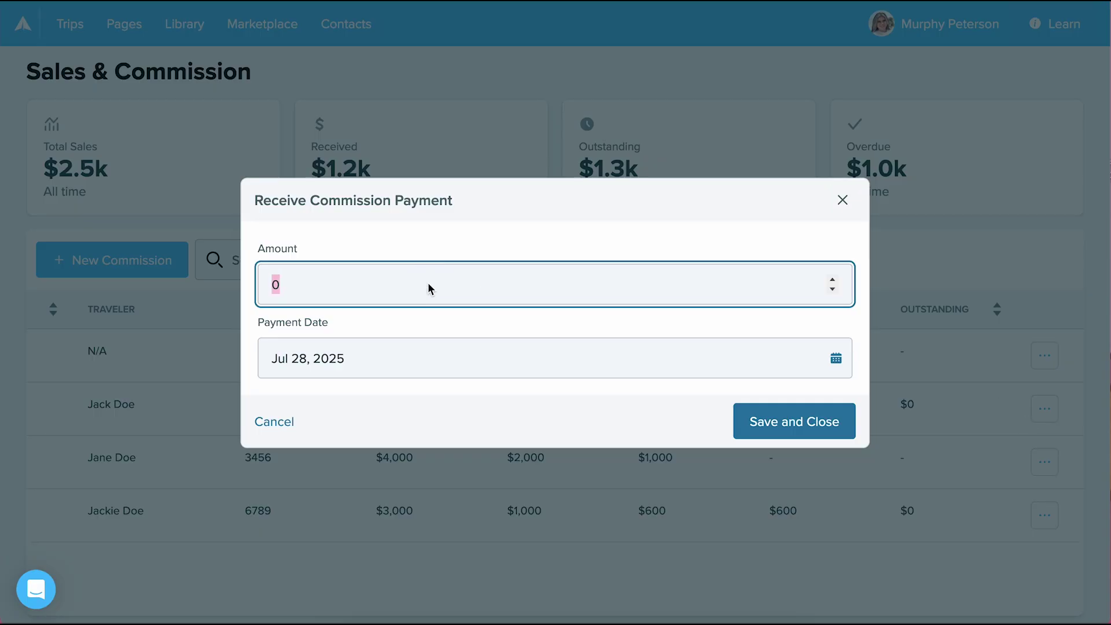
type("250")
left_click(815, 426)
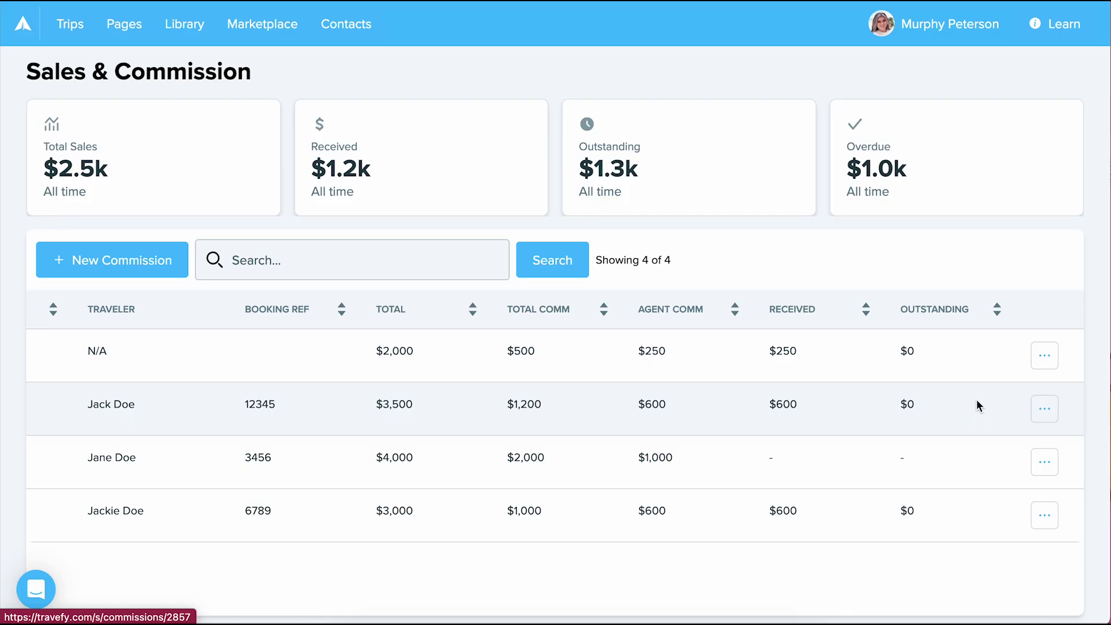
left_click(1053, 355)
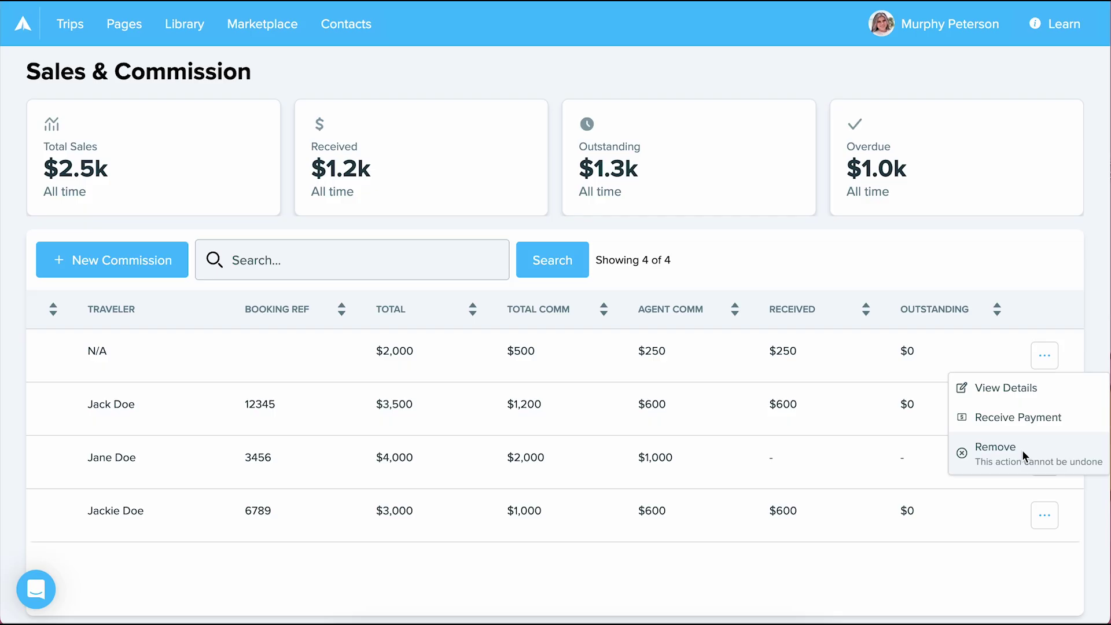
left_click(1016, 258)
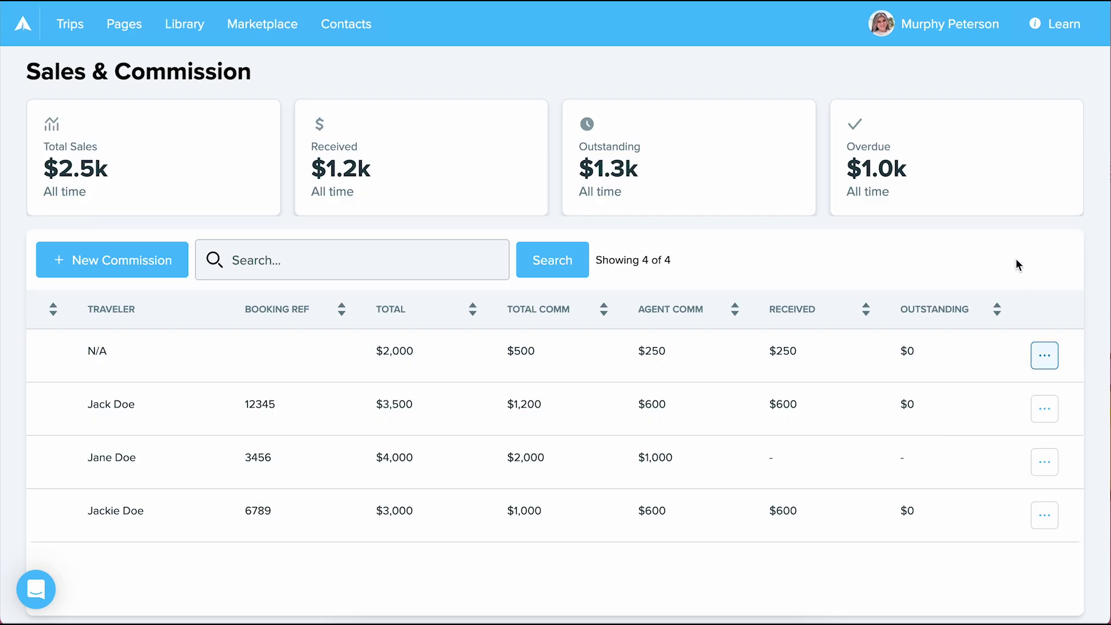